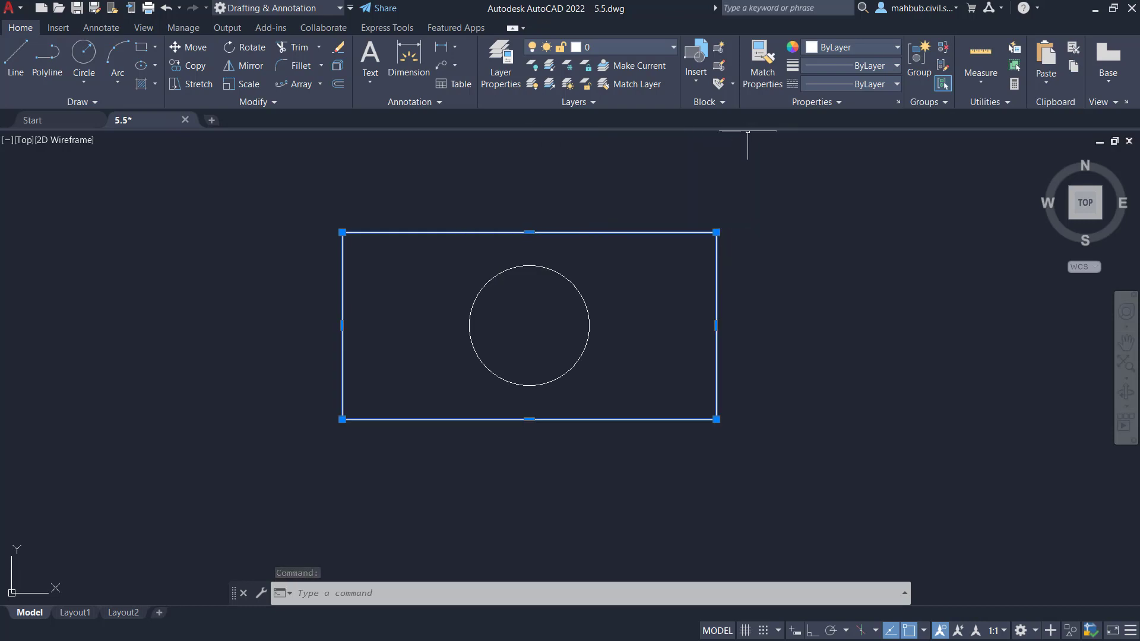
Step: Stretch the rectangle's upper-right vertex outward, up and to the right of its original corner
mouse_move(716, 232)
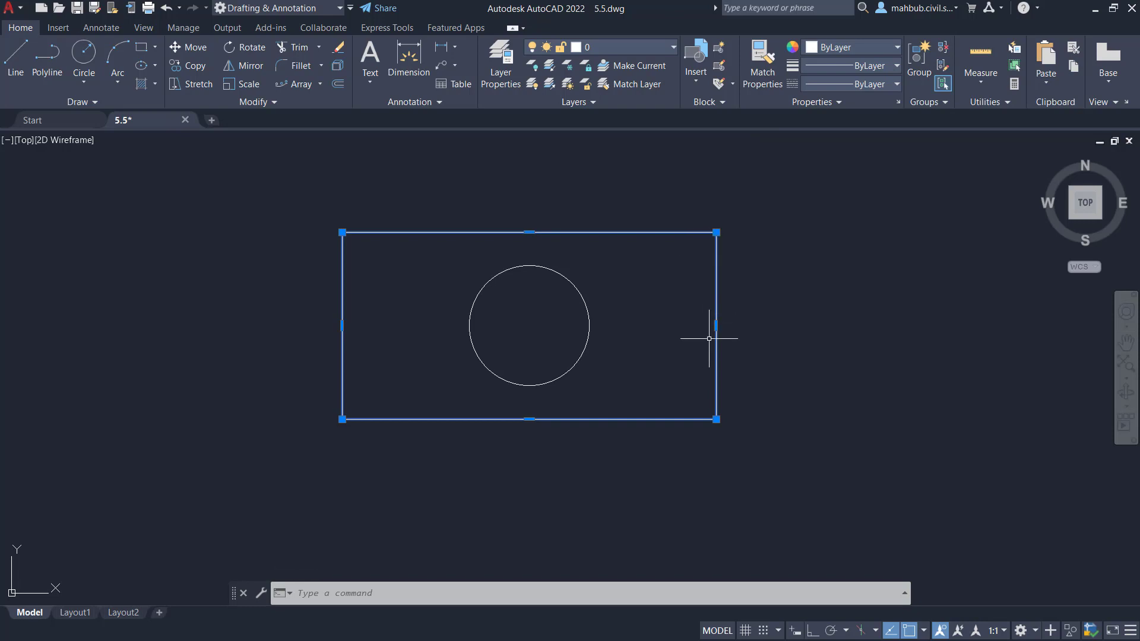
mouse_move(715, 326)
click(716, 233)
key(Escape)
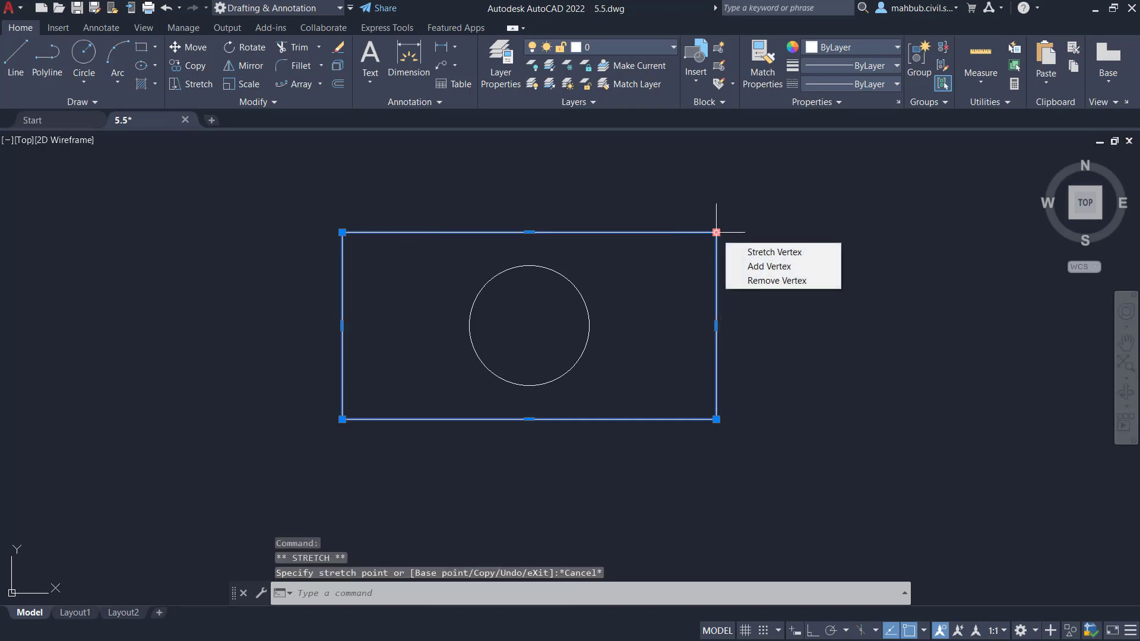
click(767, 258)
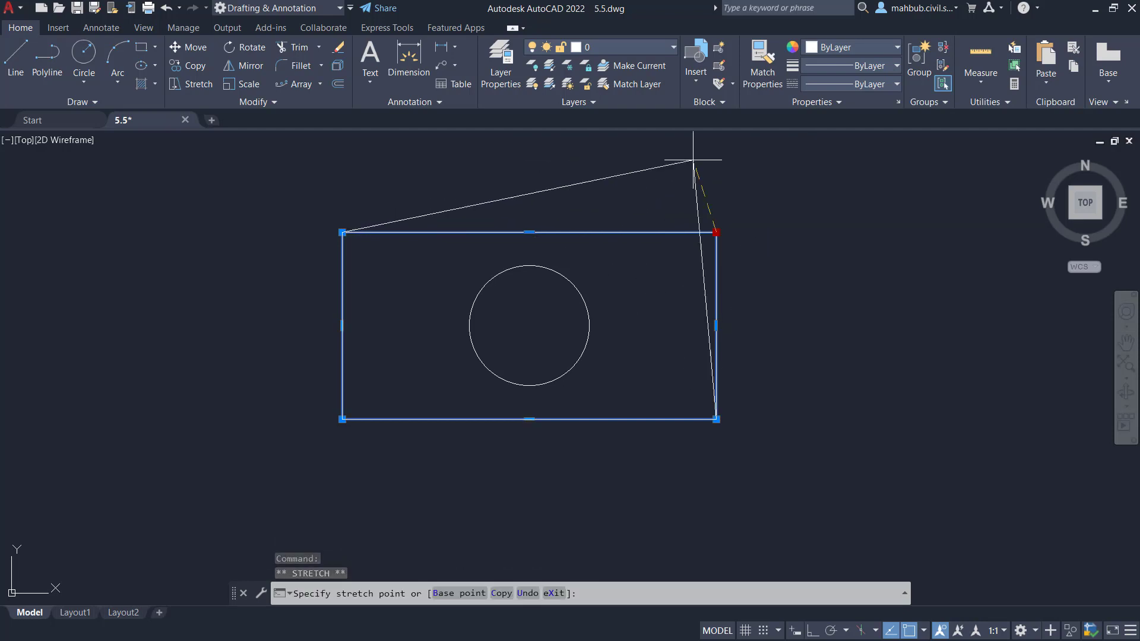
click(796, 150)
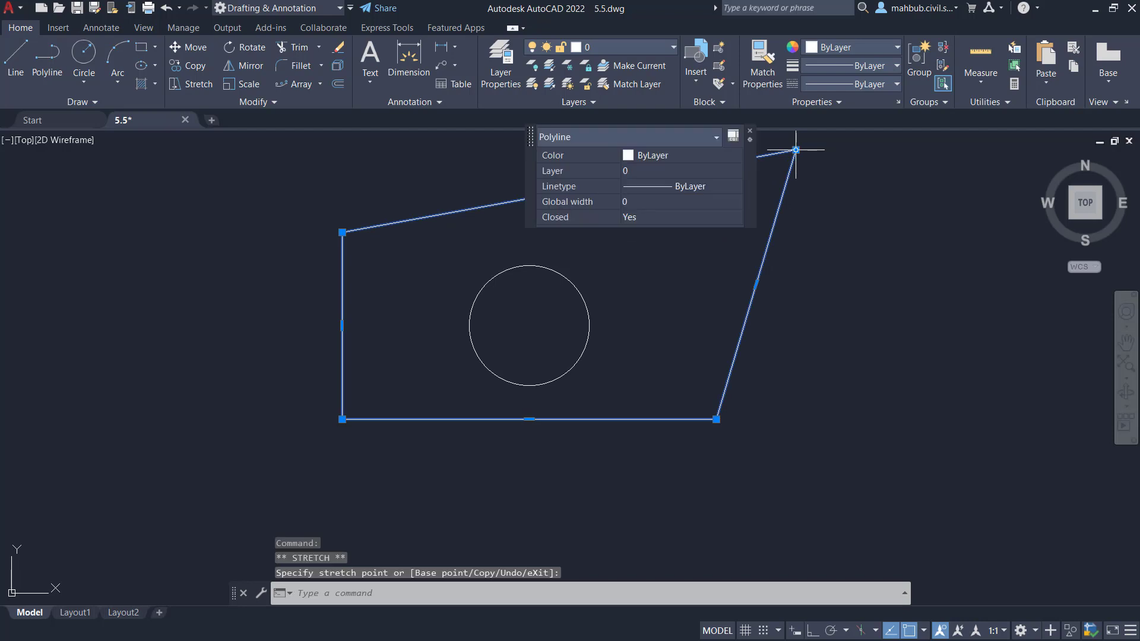
Step: Add a polyline vertex level with the upper-left corner, near the original upper-right corner, and remove the stretched outer vertex
mouse_move(796, 150)
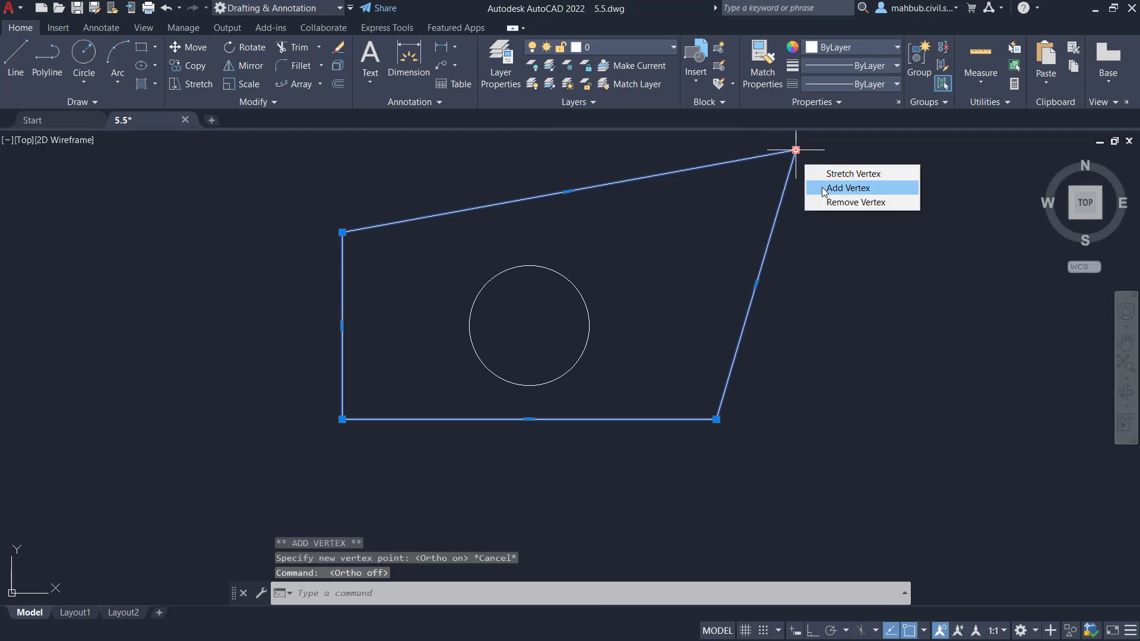
click(848, 188)
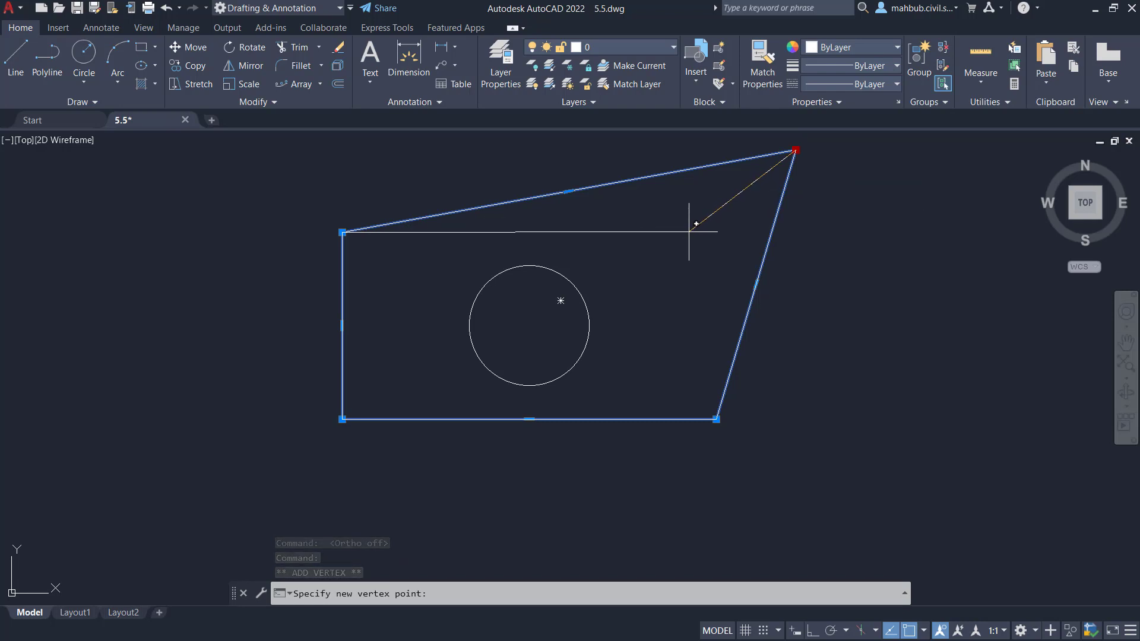
click(690, 231)
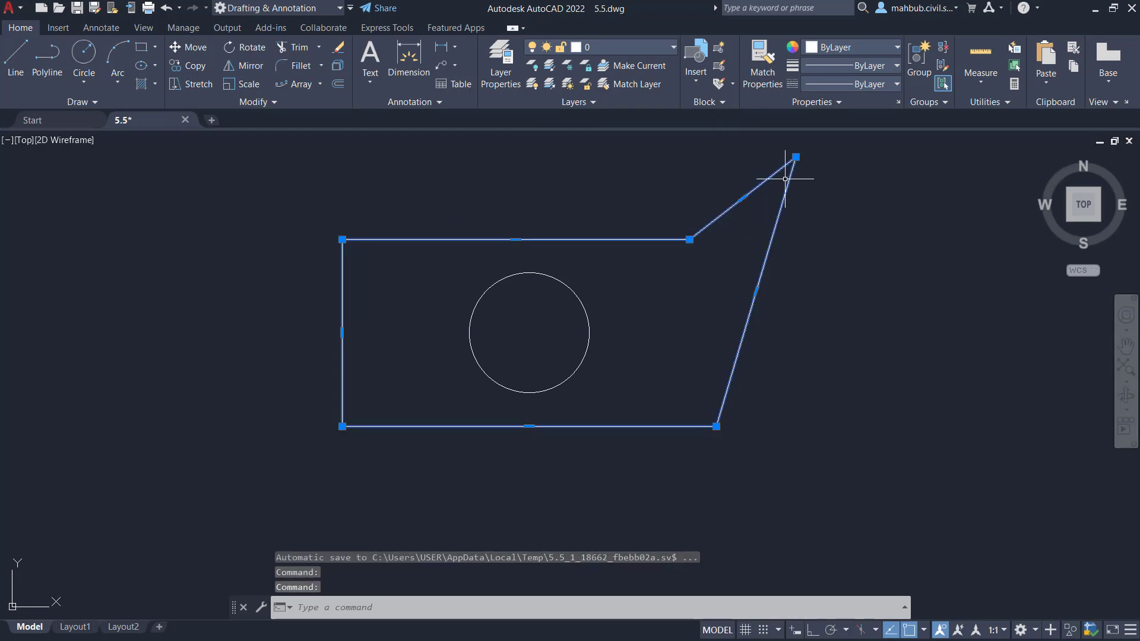
mouse_move(796, 157)
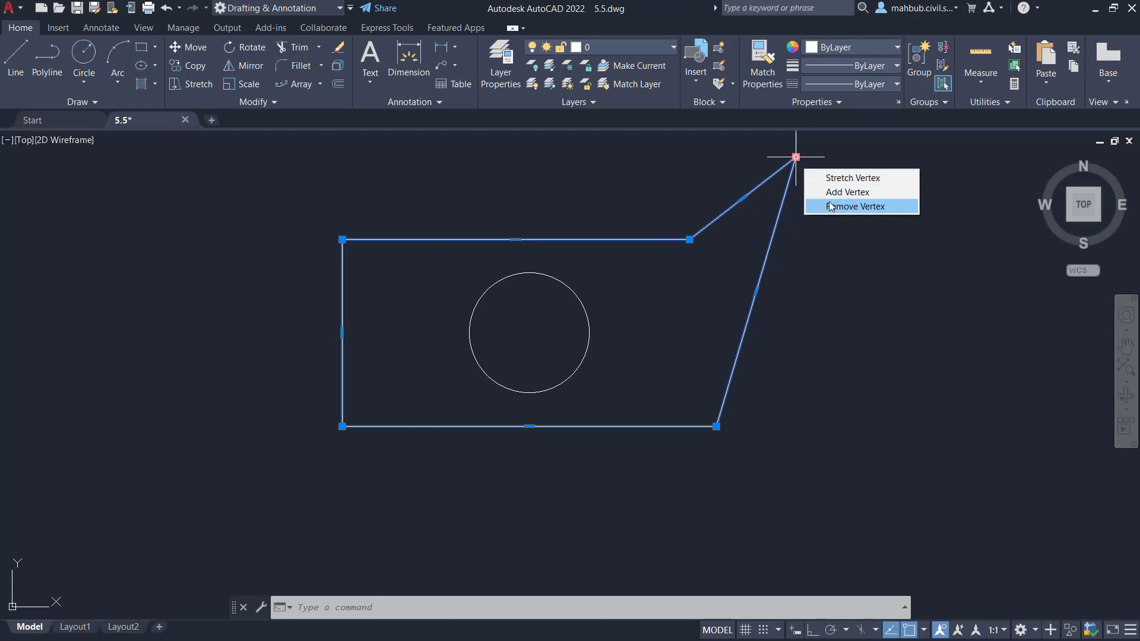
click(830, 207)
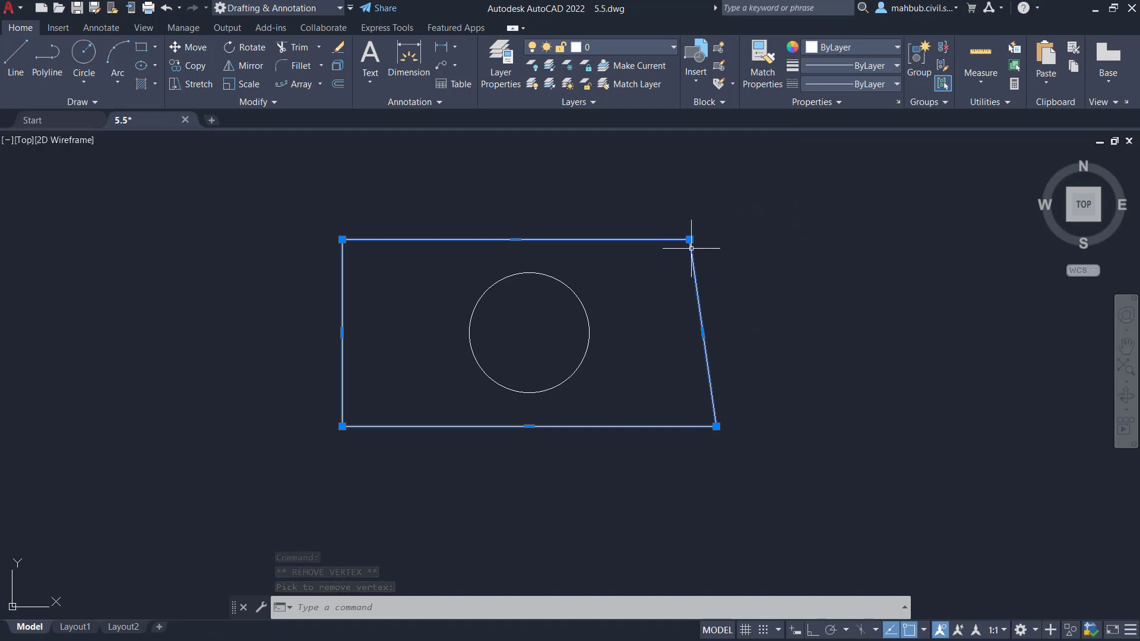
Step: Convert the polyline's slanted right edge to an arc bulging outward, and convert it back to a line
mouse_move(689, 239)
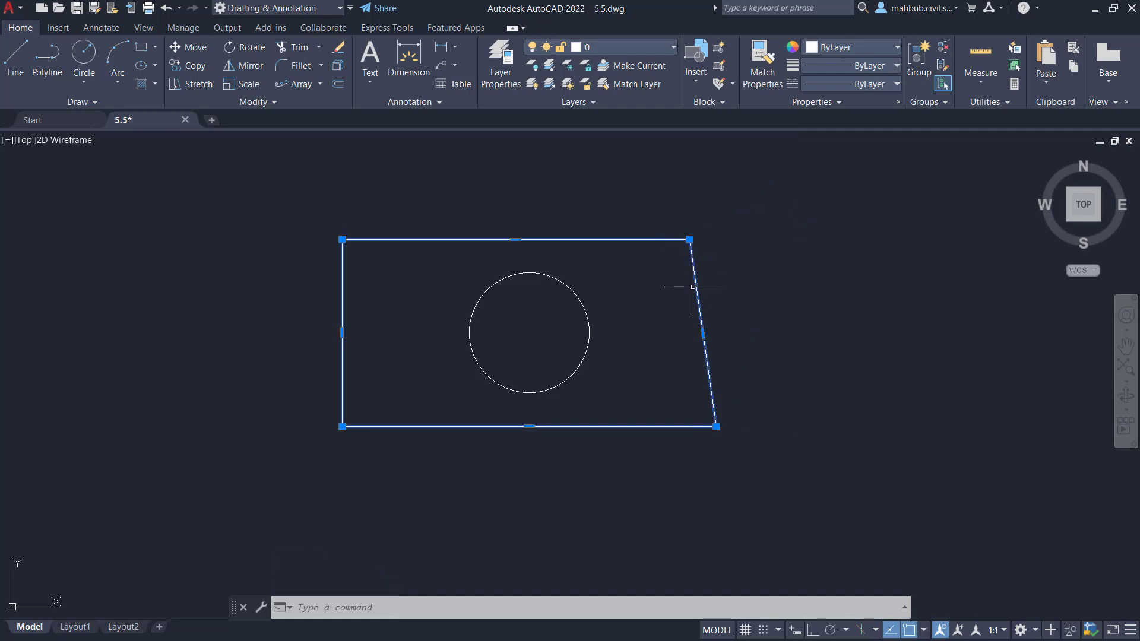
mouse_move(702, 332)
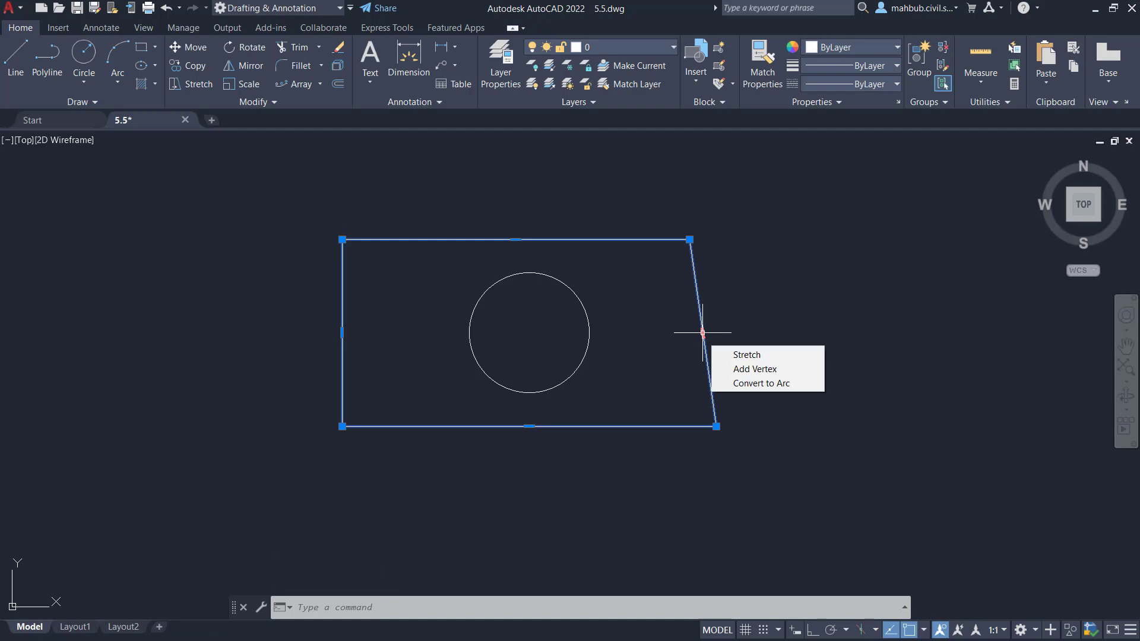
click(753, 384)
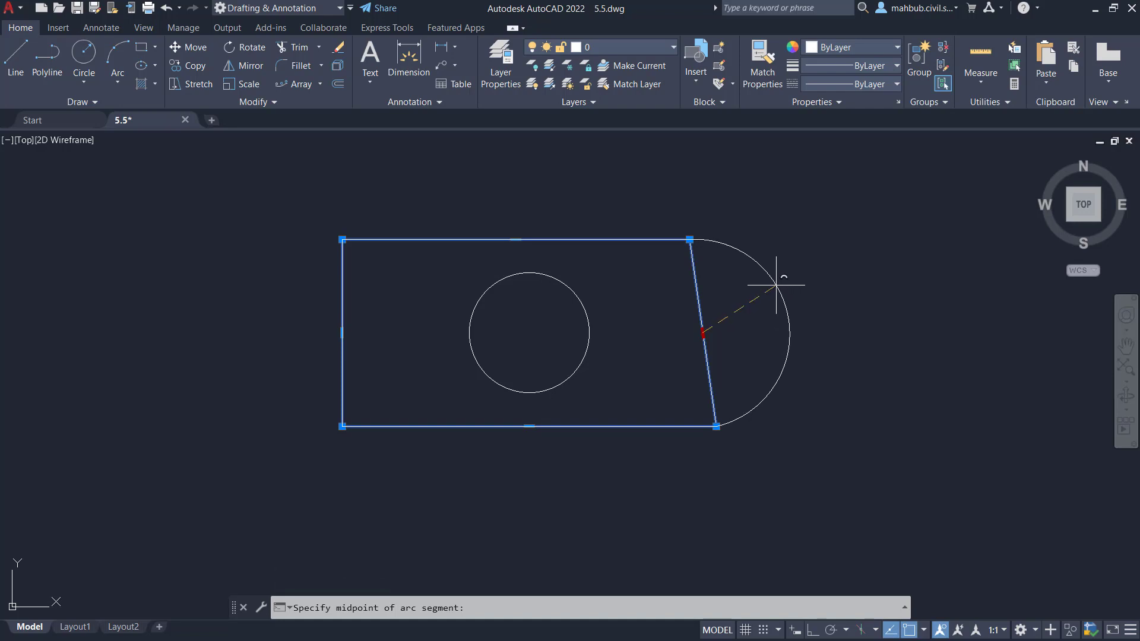
click(776, 285)
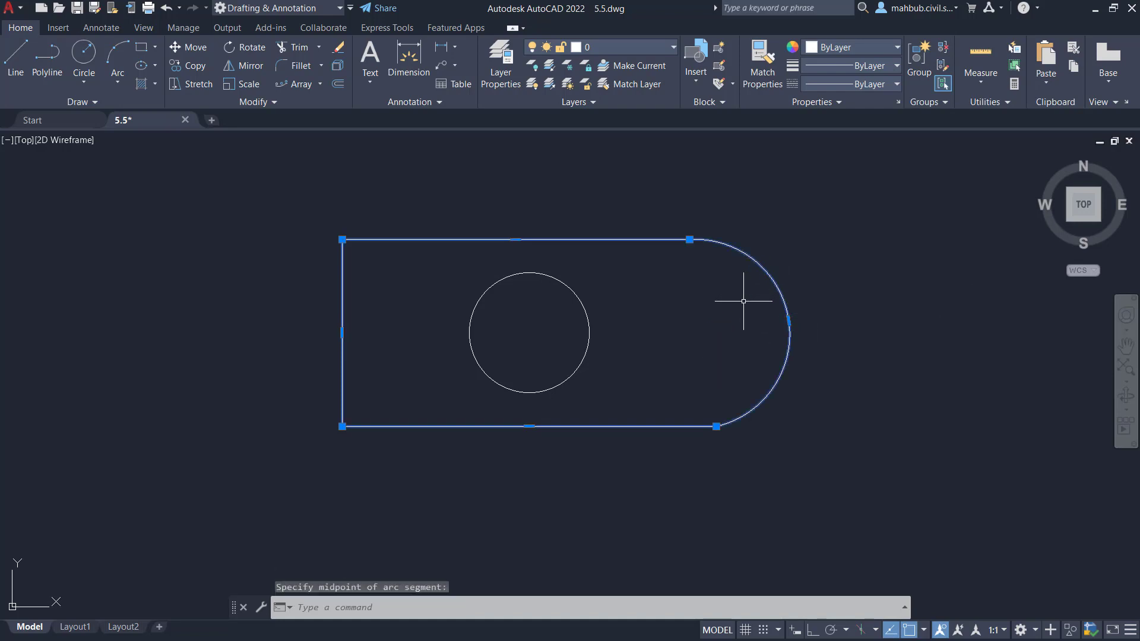
mouse_move(788, 320)
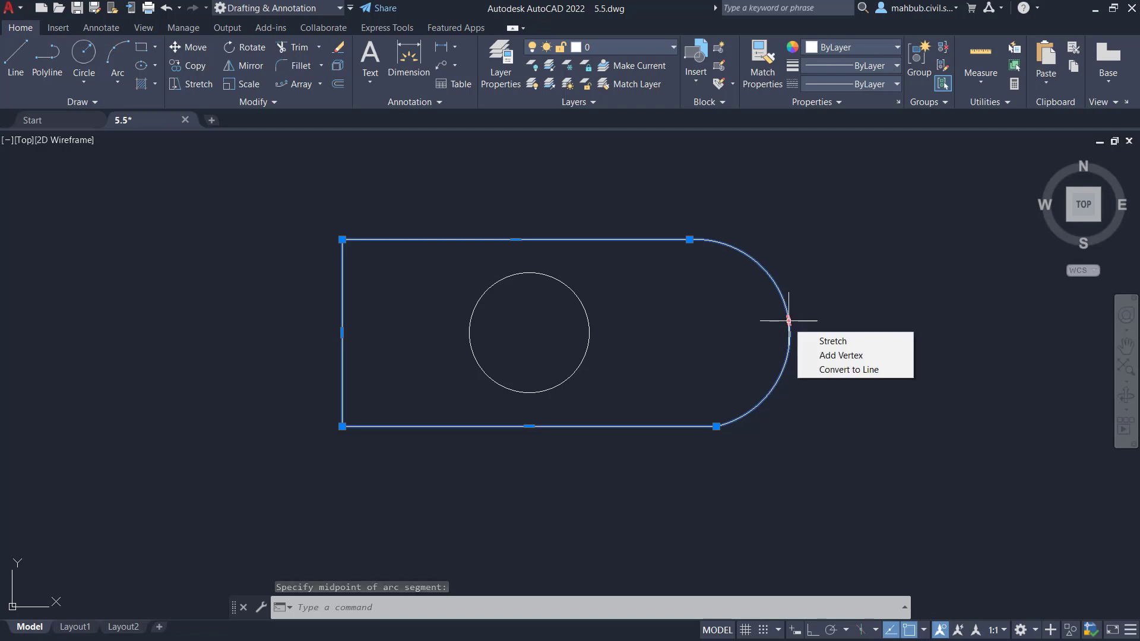
click(832, 370)
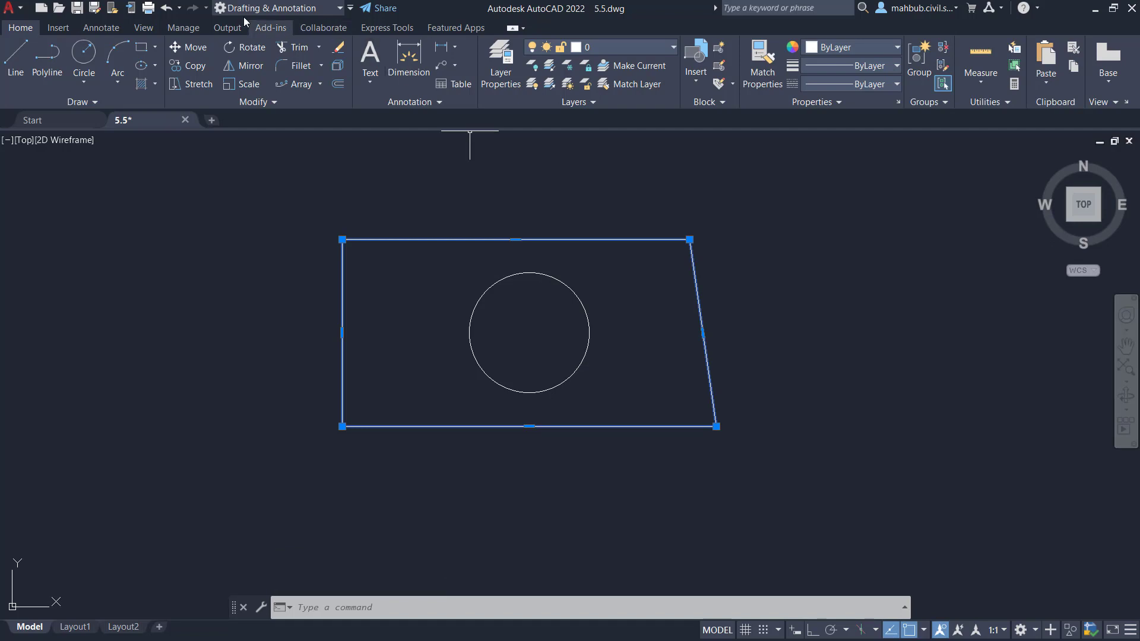
Step: Undo the grip edits on the polyline back to the original rectangle
click(167, 9)
click(168, 8)
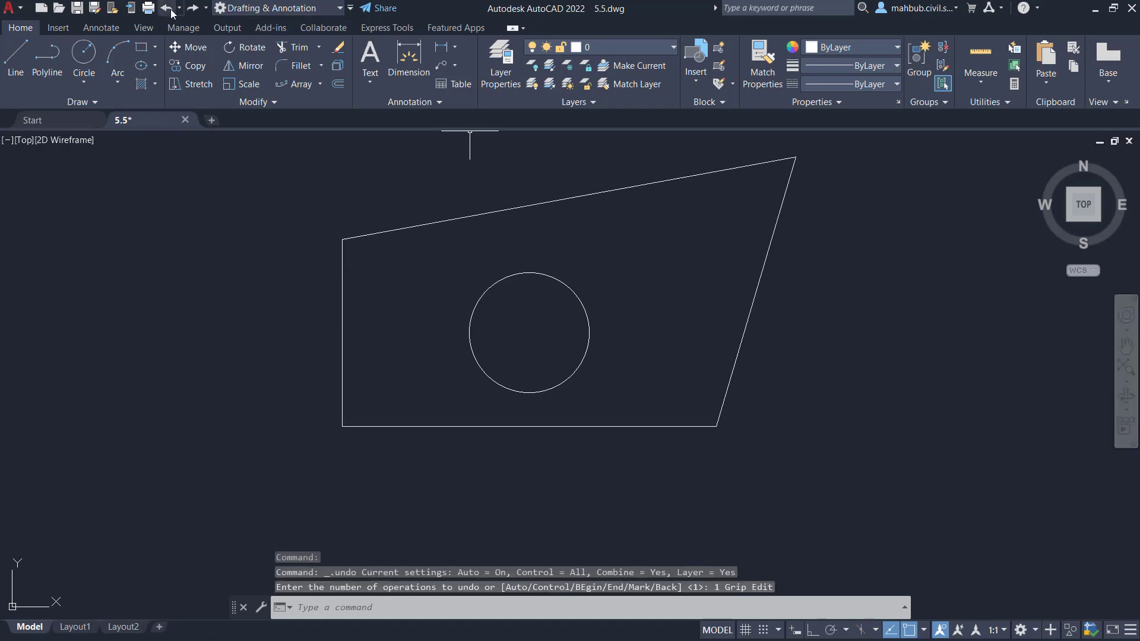
click(169, 9)
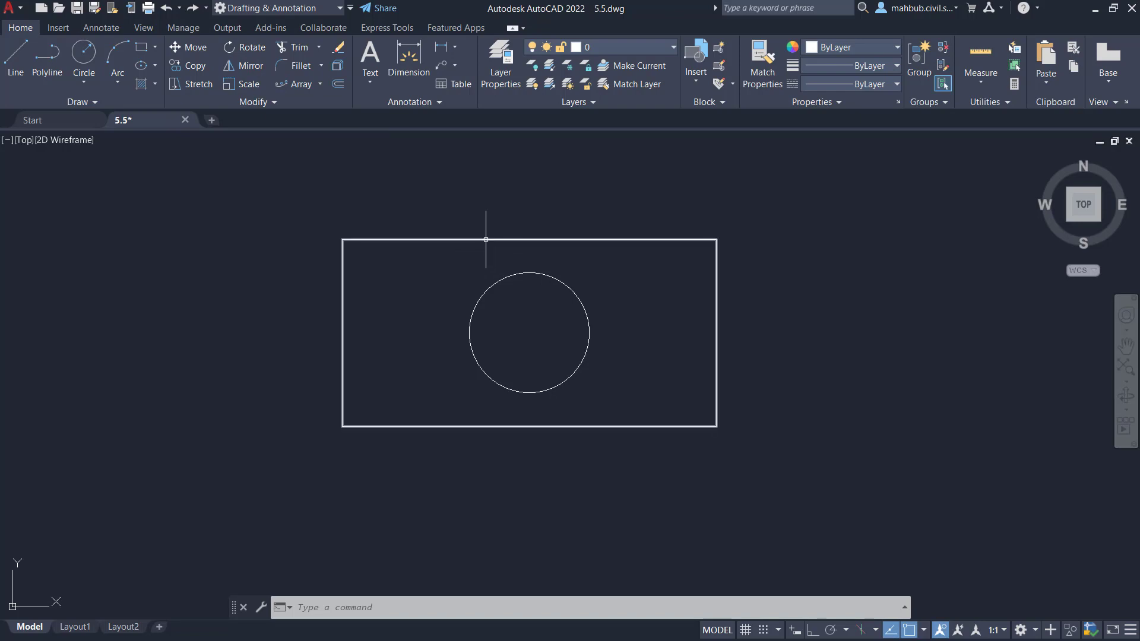
Step: Turn off the Quick Properties panel that opens for the selected rectangle, and clear the selection
click(549, 246)
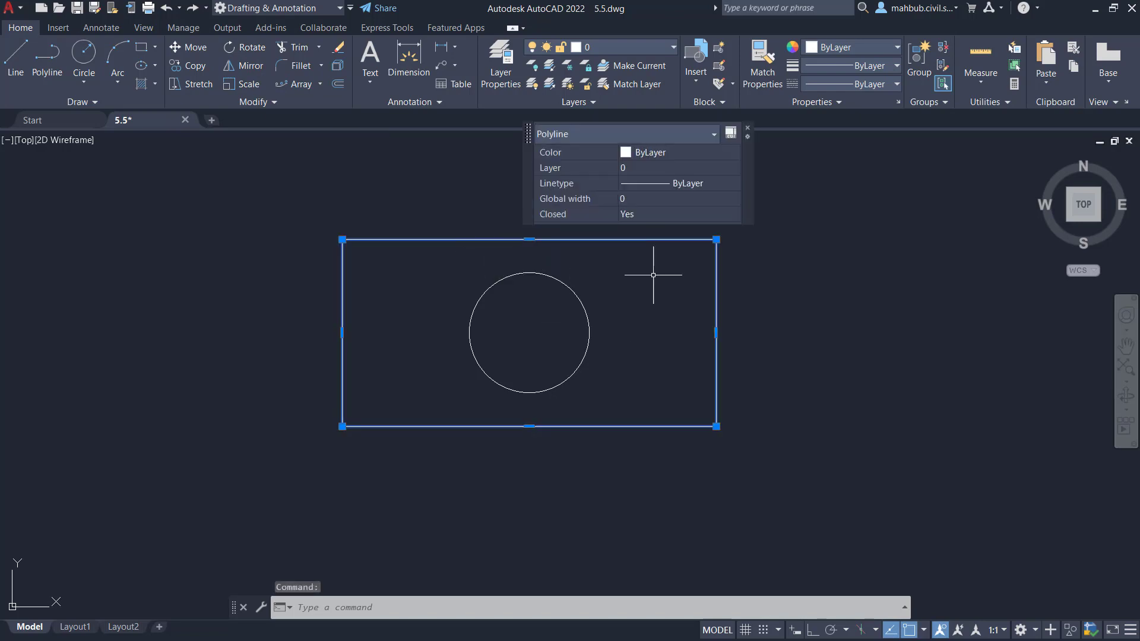
click(747, 132)
key(Escape)
Step: Enlarge the command window while trying to stretch the rectangle's bottom edge downward from its midpoint grip with Ortho on and off
mouse_move(509, 238)
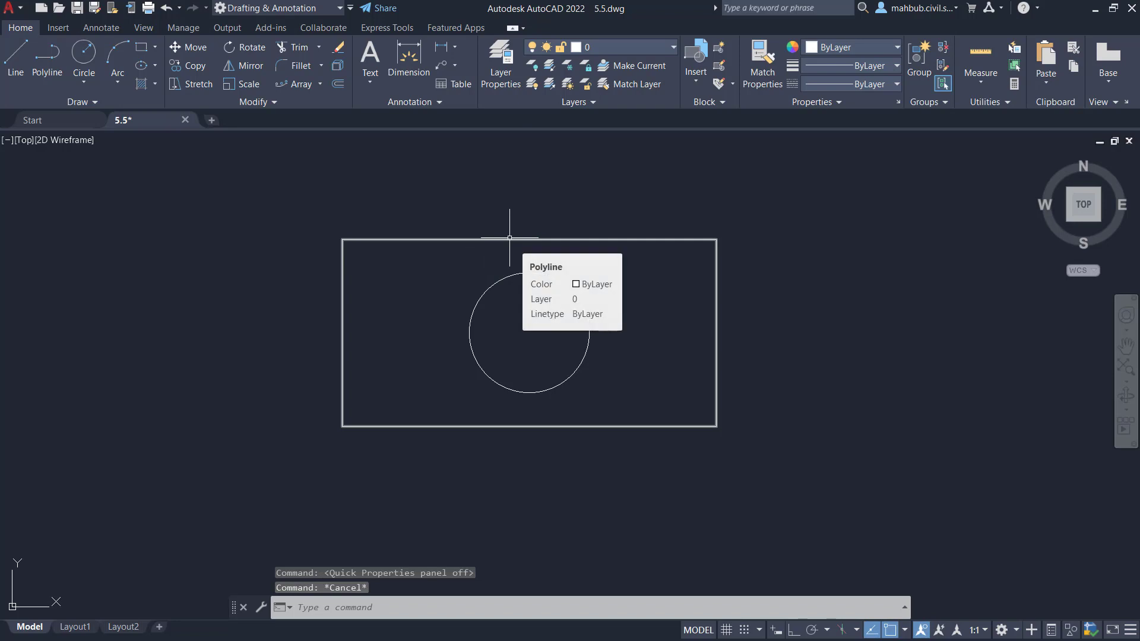
click(509, 239)
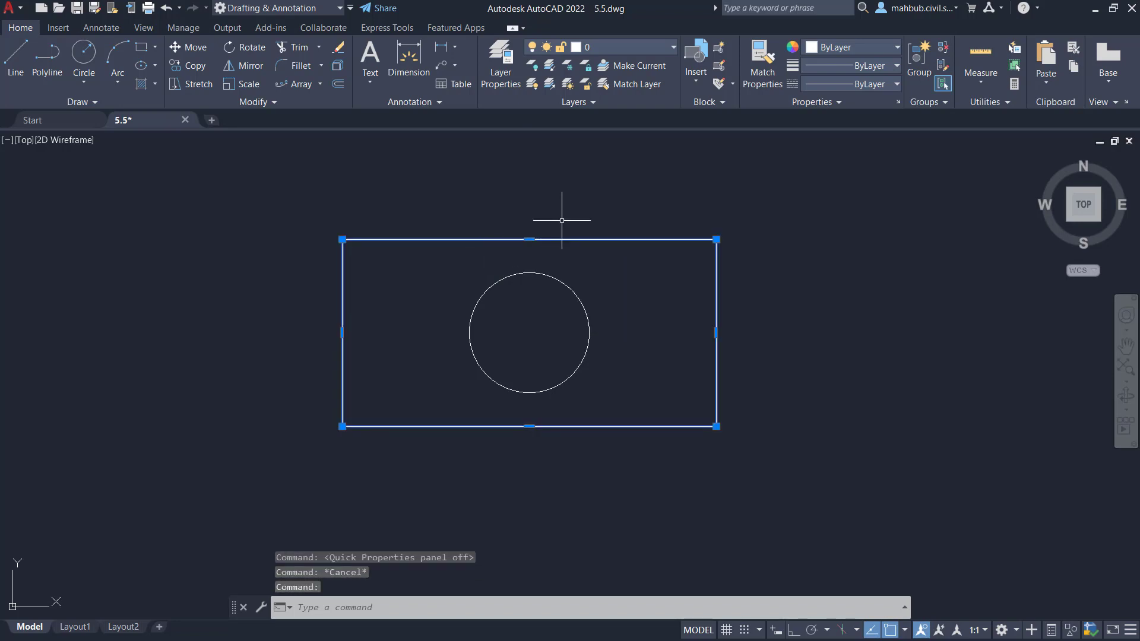
click(529, 426)
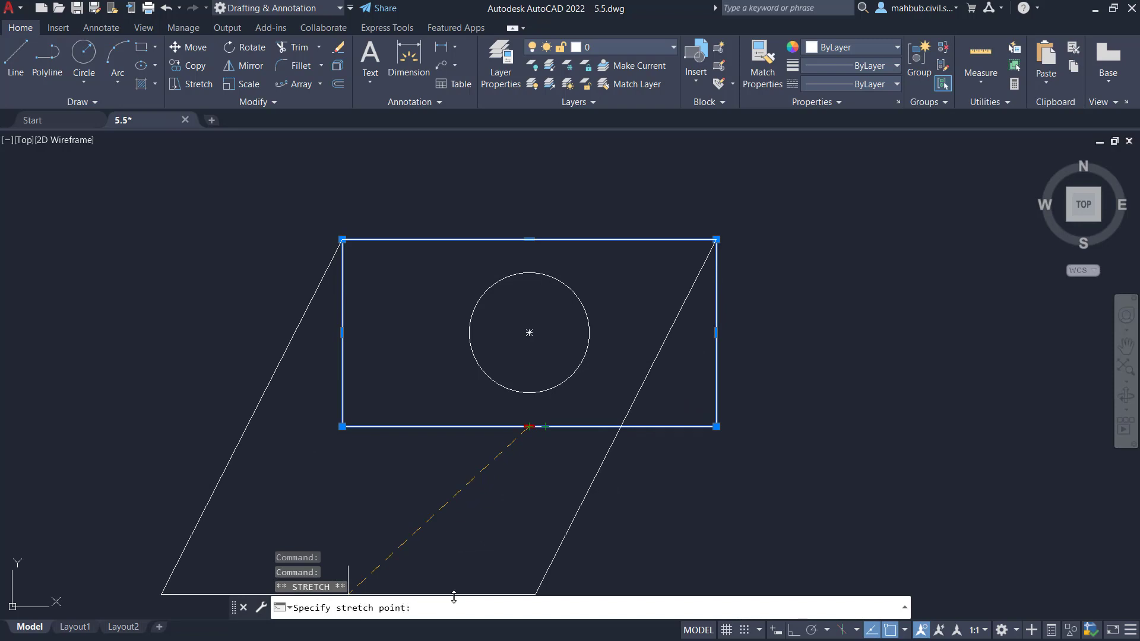
mouse_move(454, 597)
mouse_down()
mouse_move(456, 571)
mouse_move(458, 581)
mouse_up()
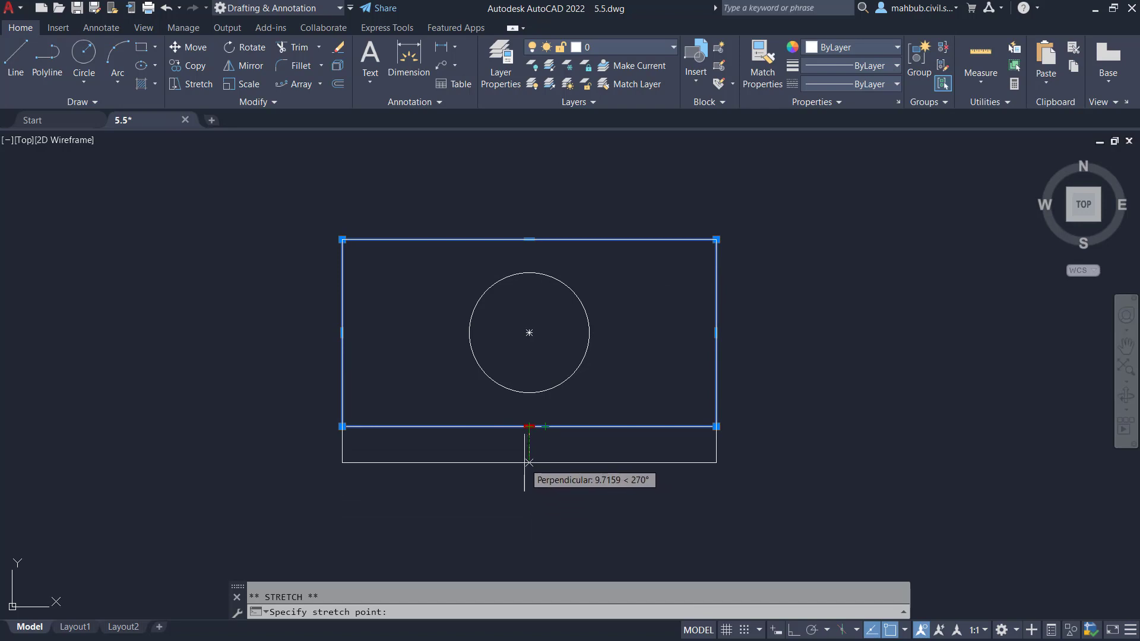
key(F8)
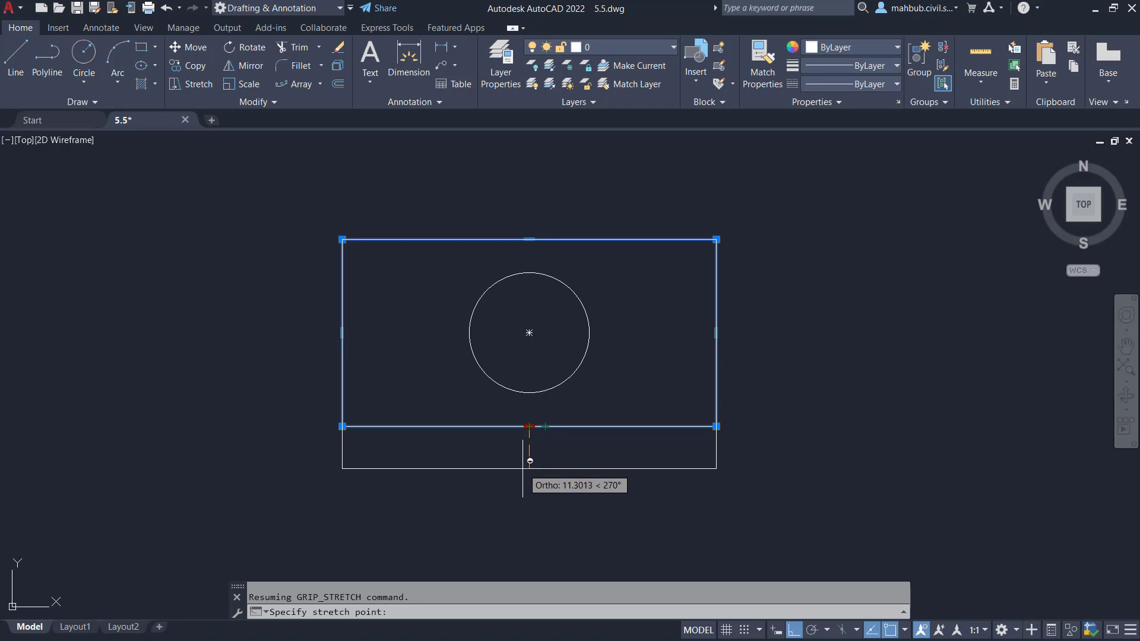
key(F8)
Step: Cycle the bottom midpoint grip through the Move, Rotate, Scale, Mirror and Stretch modes, cancel the edit and deselect the rectangle
key(space)
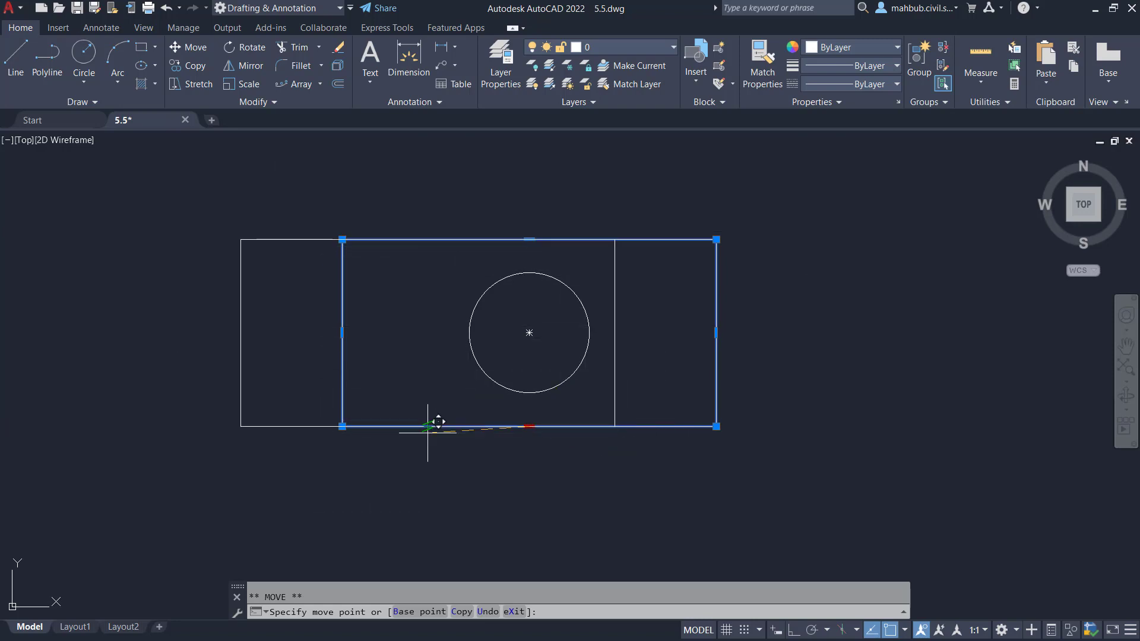
key(space)
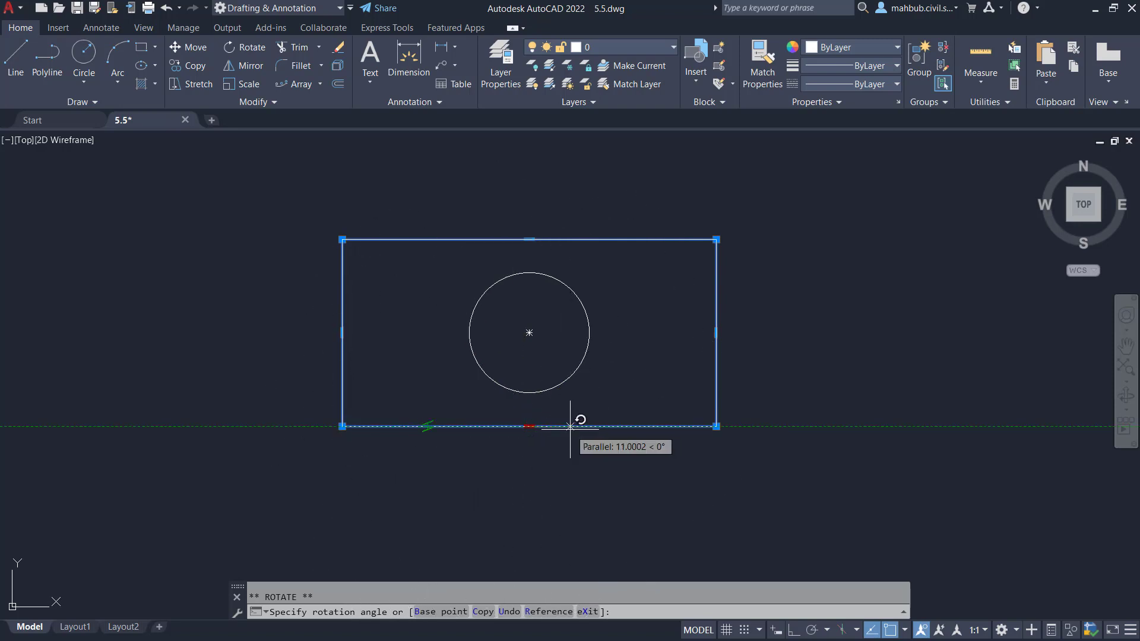
key(space)
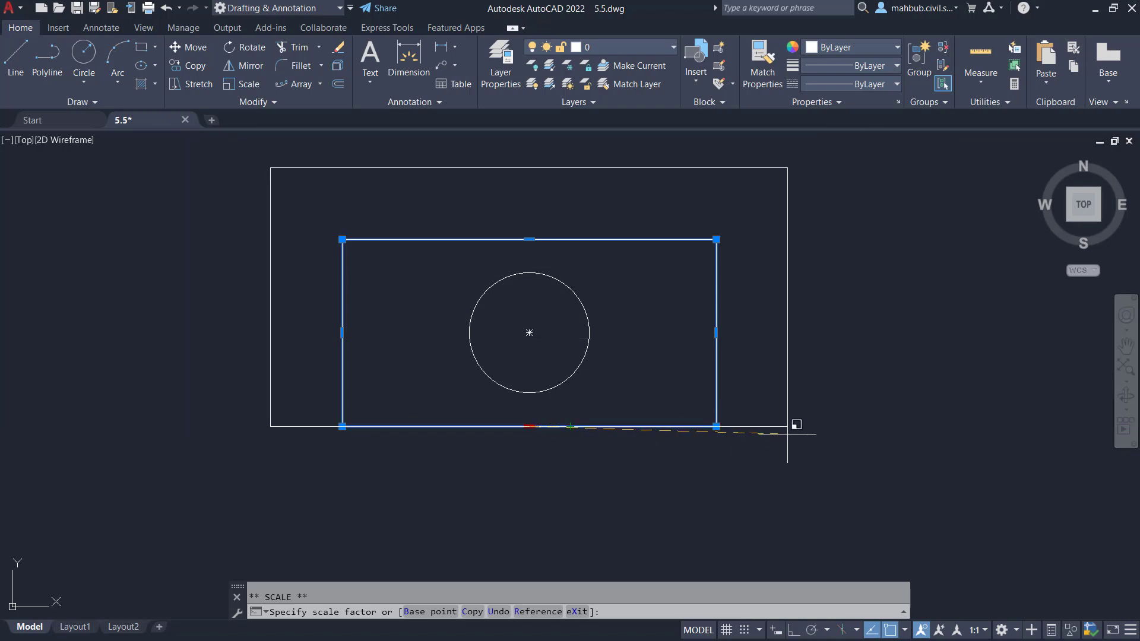
key(space)
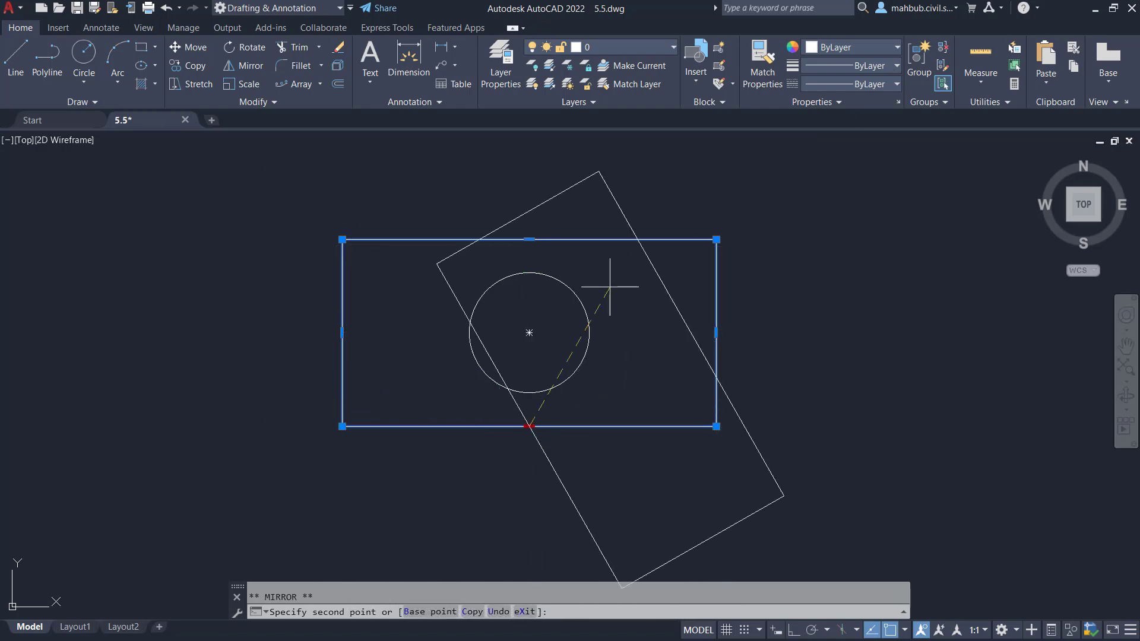
key(space)
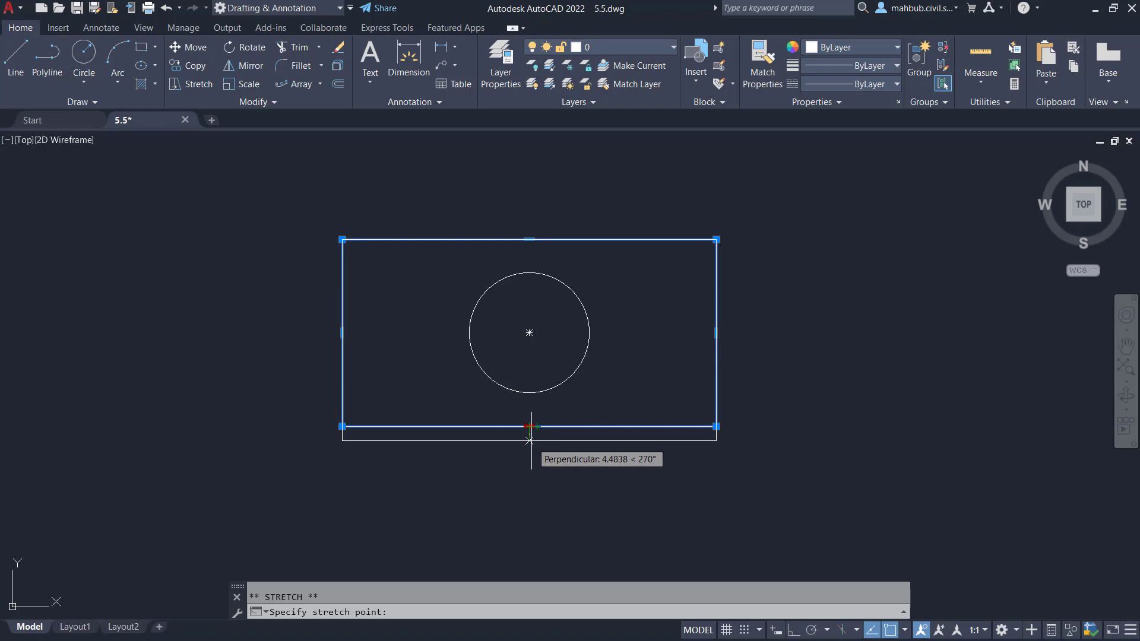
key(Escape)
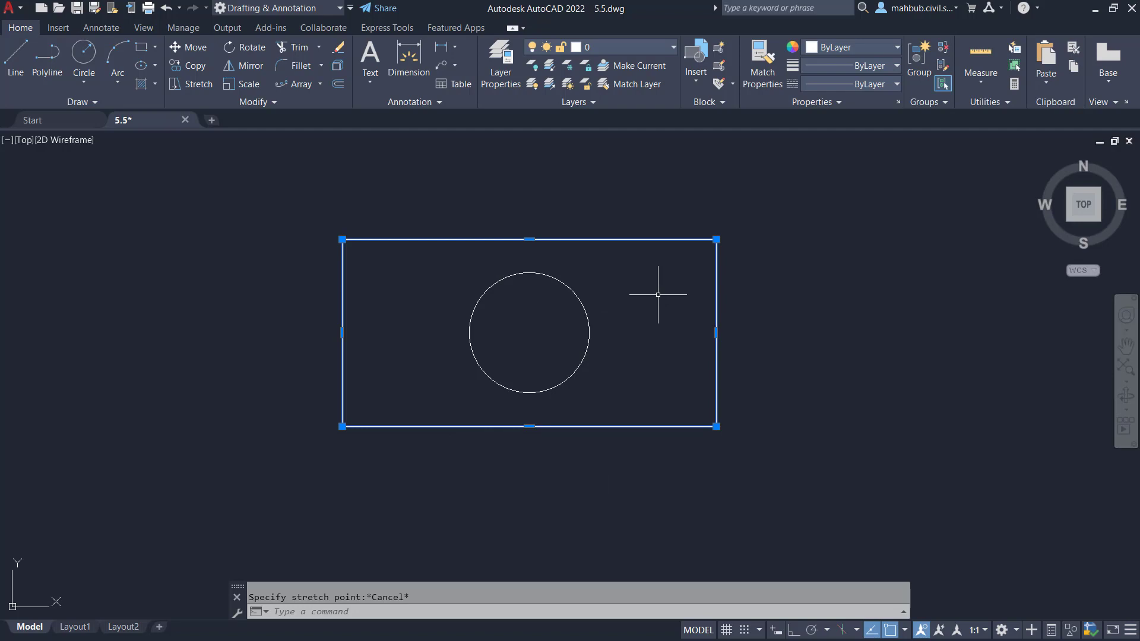
key(Escape)
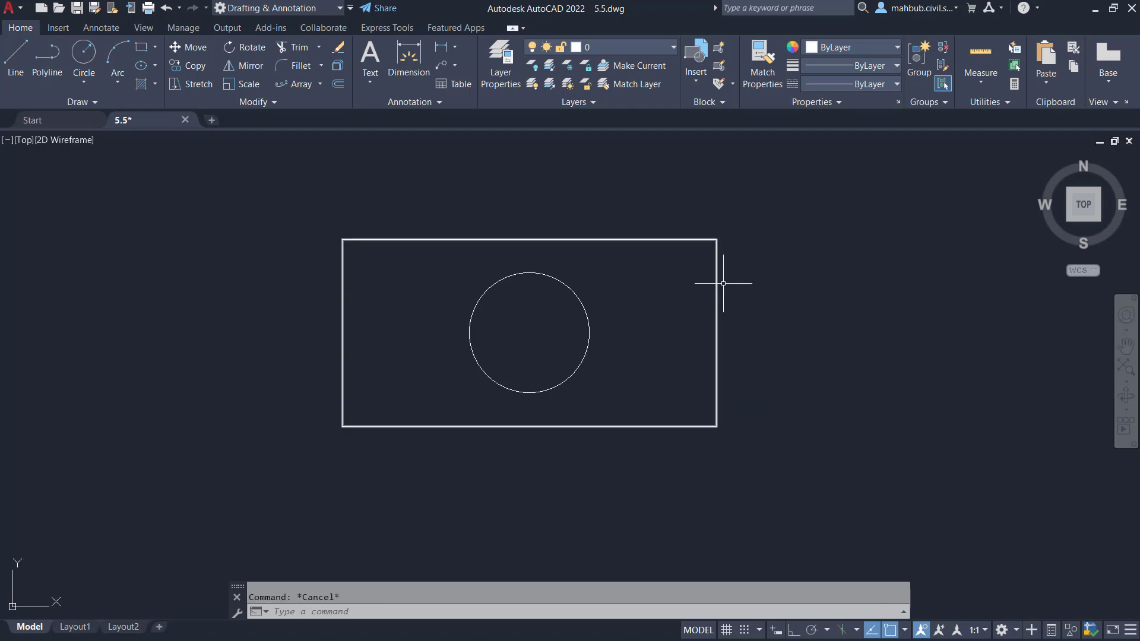
Step: Stretch the rectangle's two right corners together horizontally to widen it, and undo that stretch
click(716, 256)
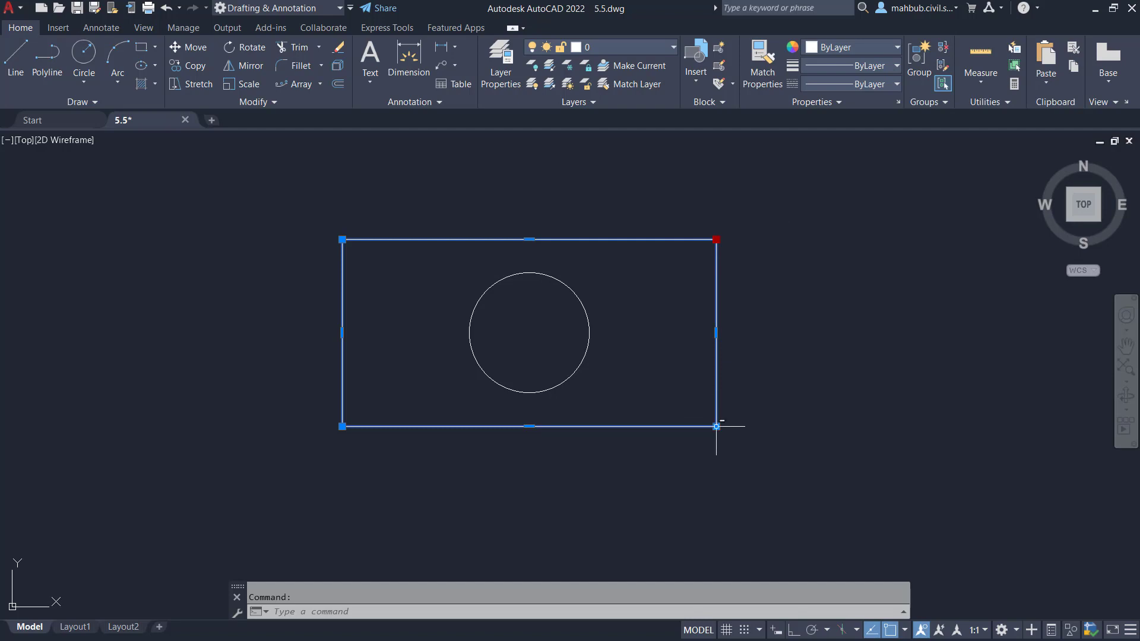
click(716, 239)
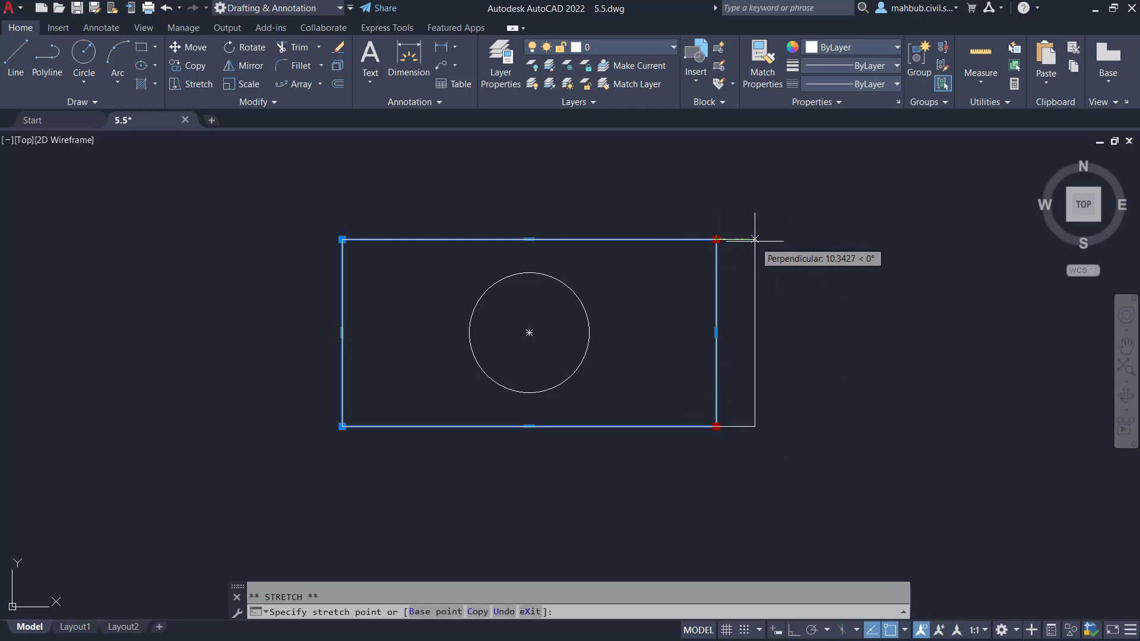
click(808, 239)
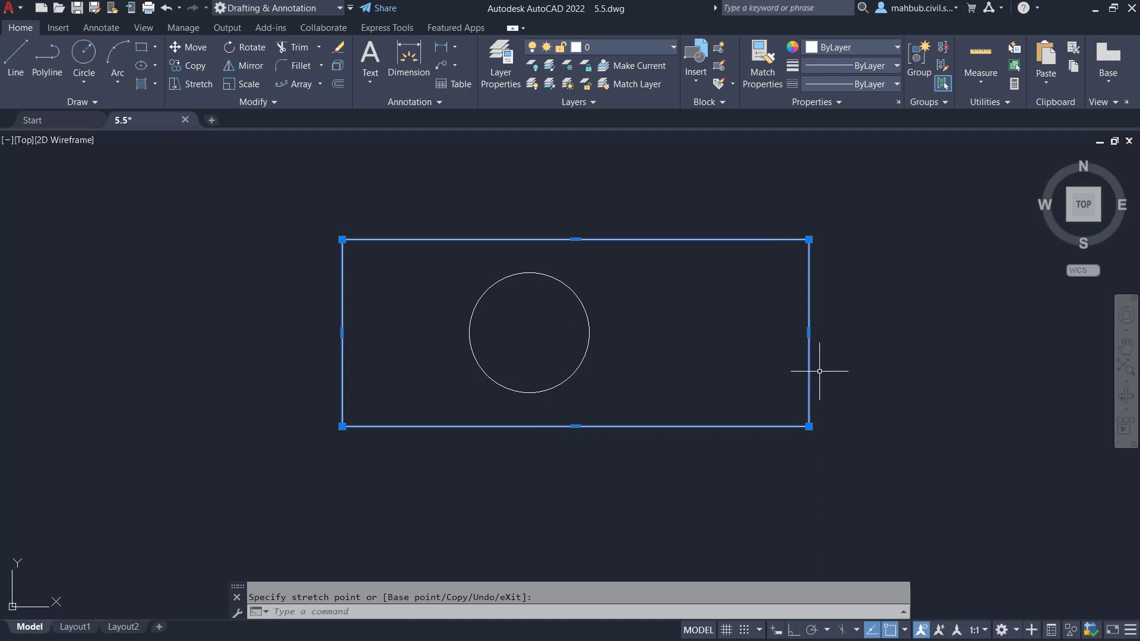
click(169, 10)
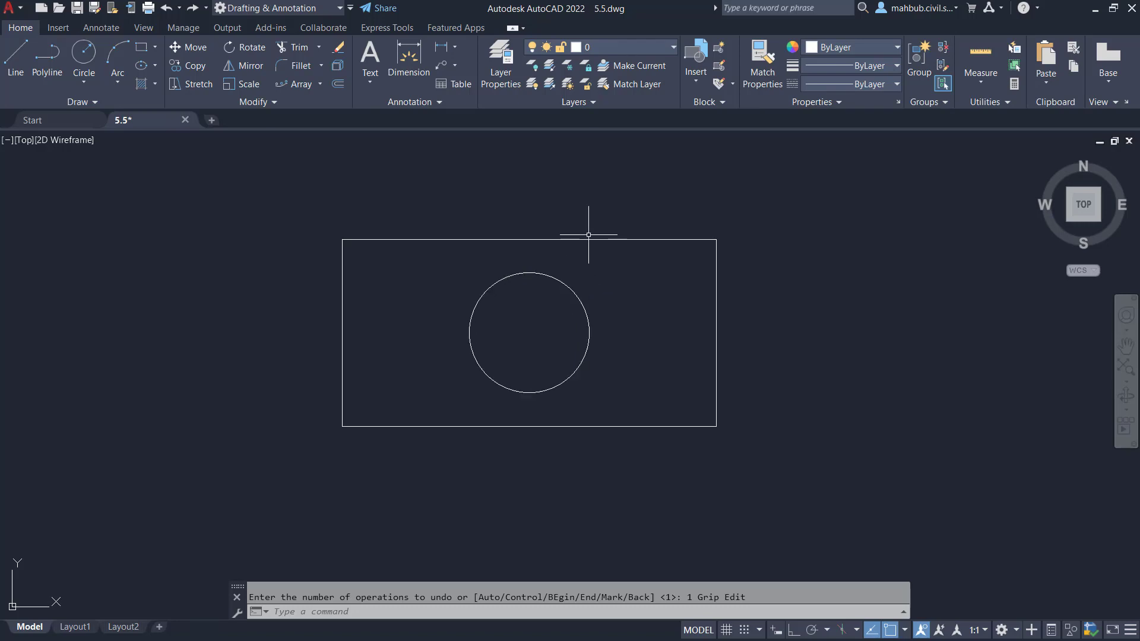
Step: With the circle and rectangle both selected, cycle the circle's center grip through Stretch, Move, Rotate, Scale and Mirror modes, and cancel without changing either object
click(558, 283)
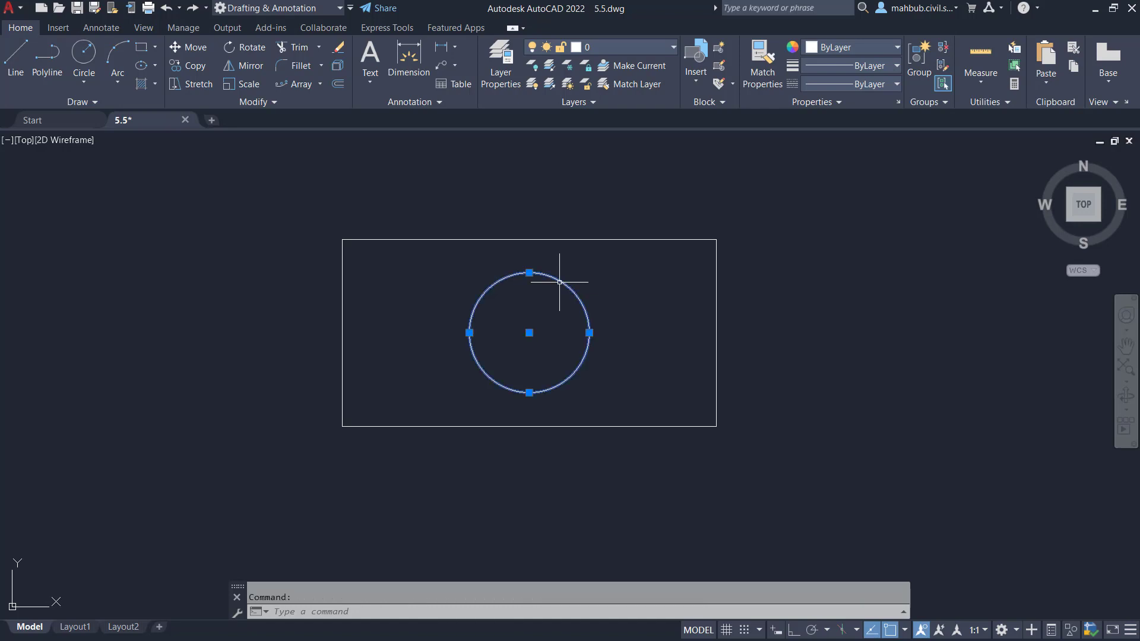
click(571, 238)
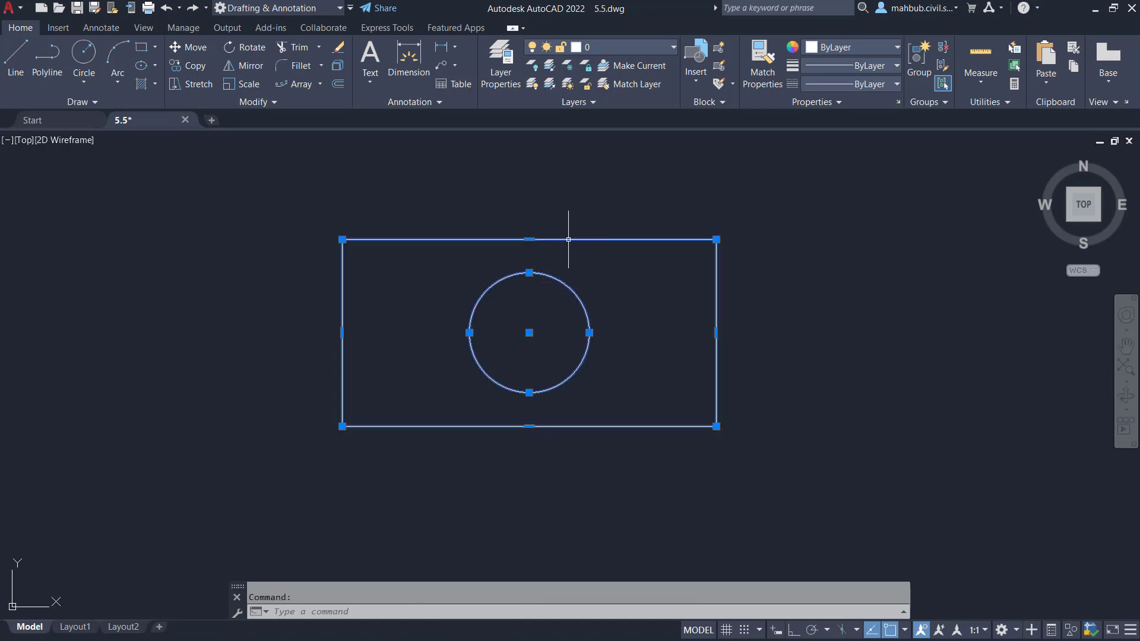
click(529, 332)
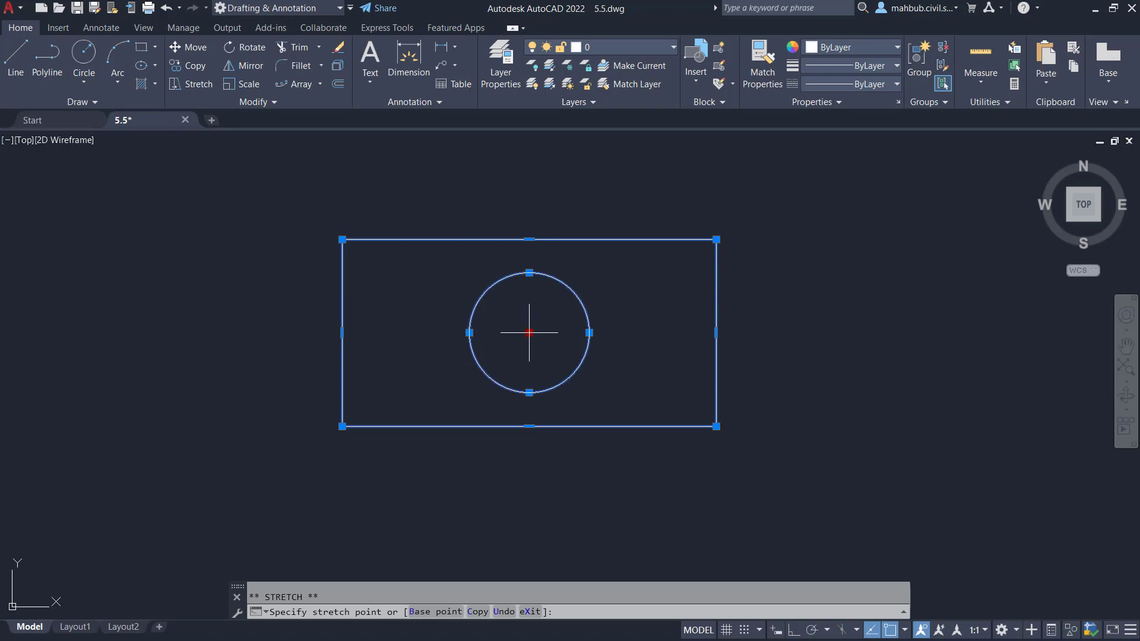
key(F8)
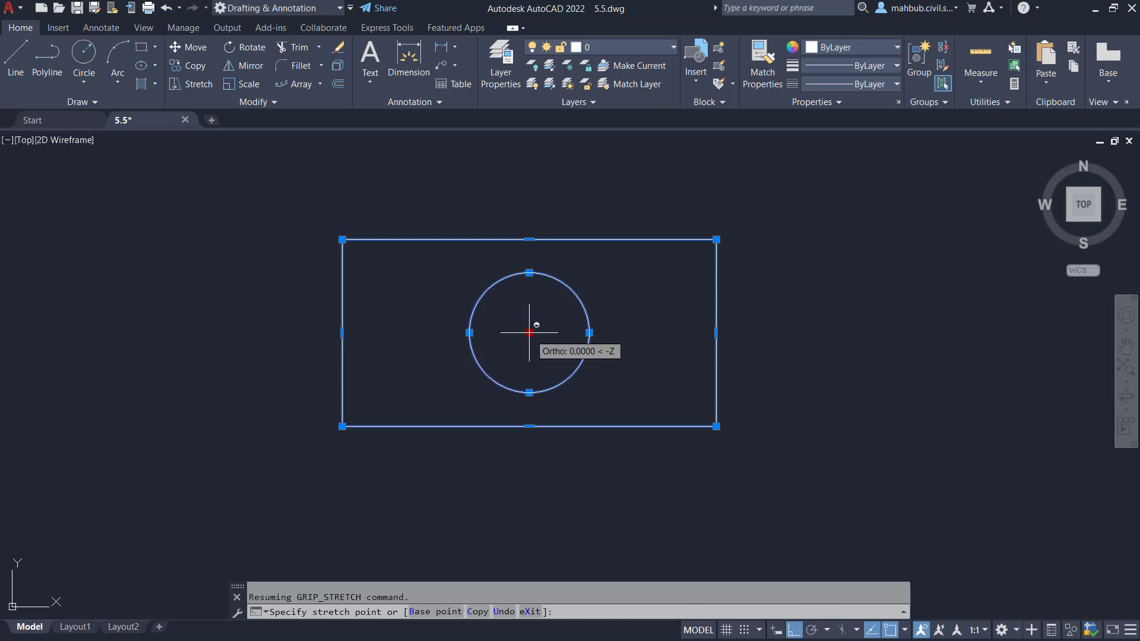
key(F8)
key(space)
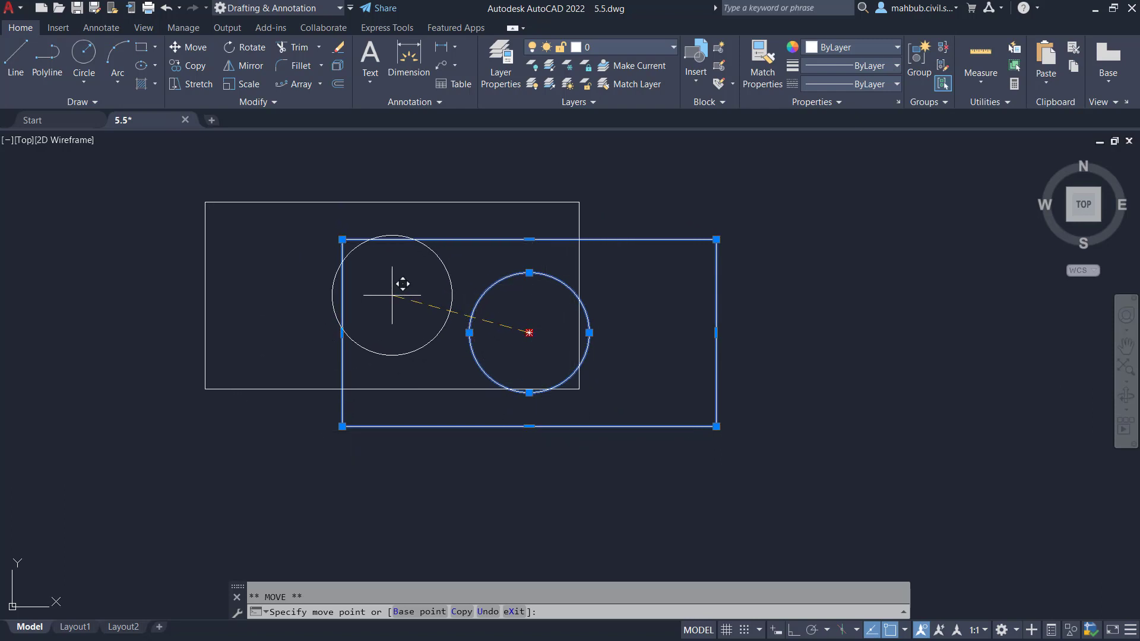
key(space)
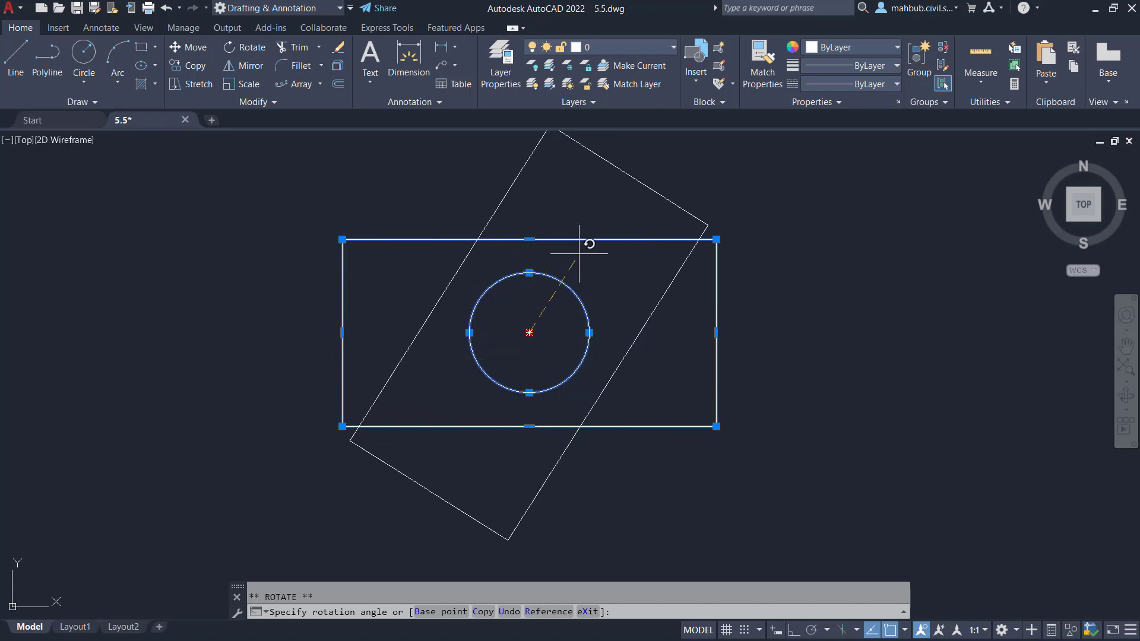
key(space)
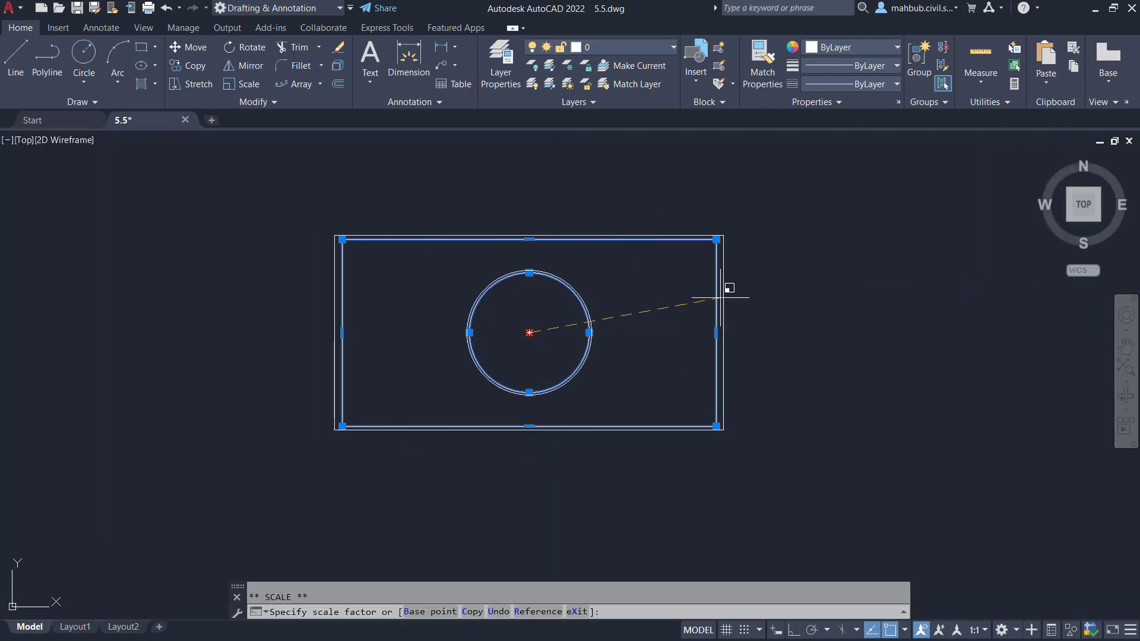
key(space)
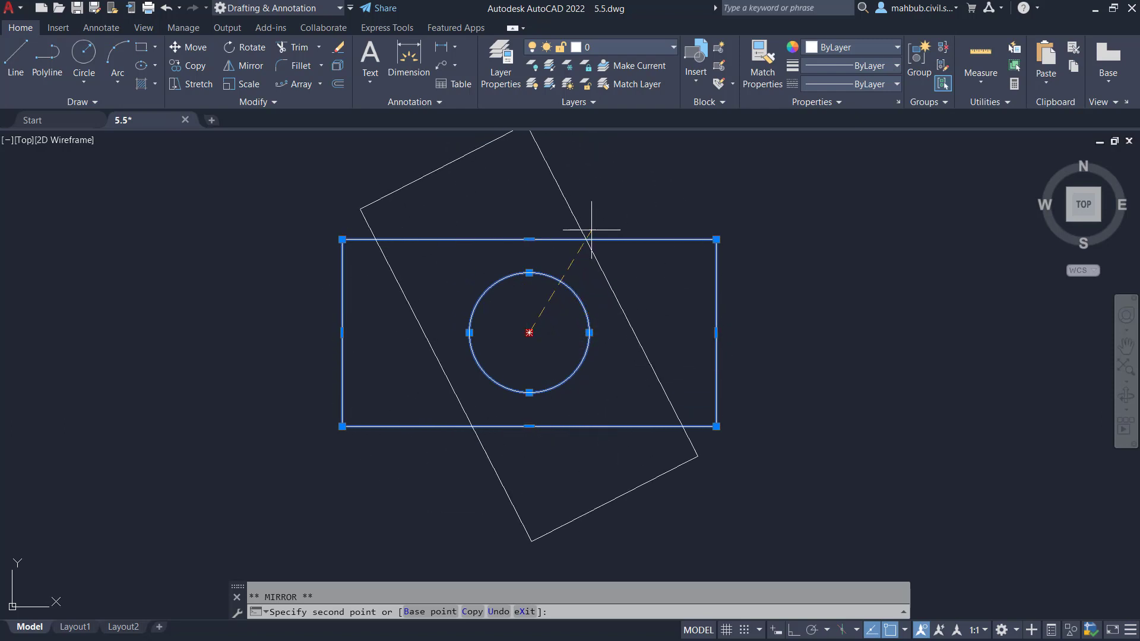
key(space)
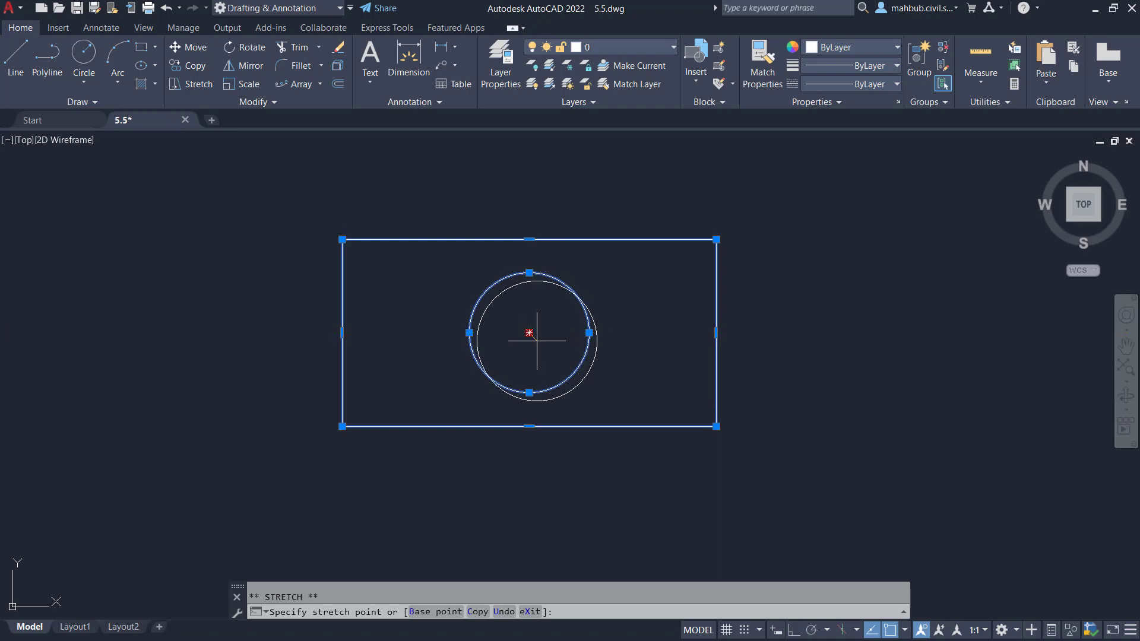
key(Escape)
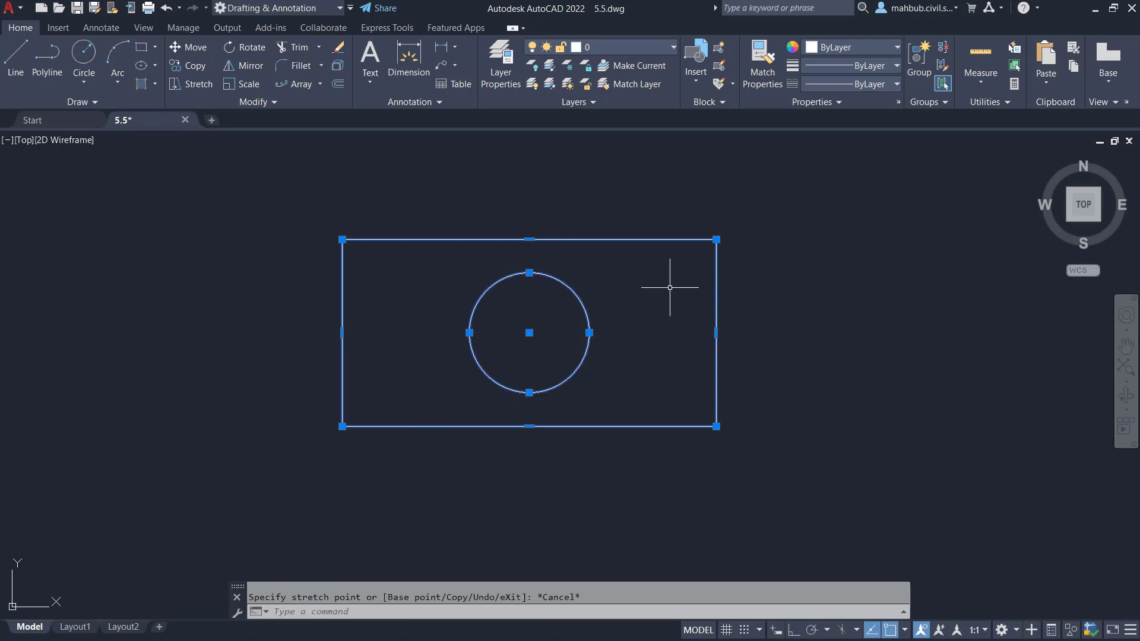
key(Escape)
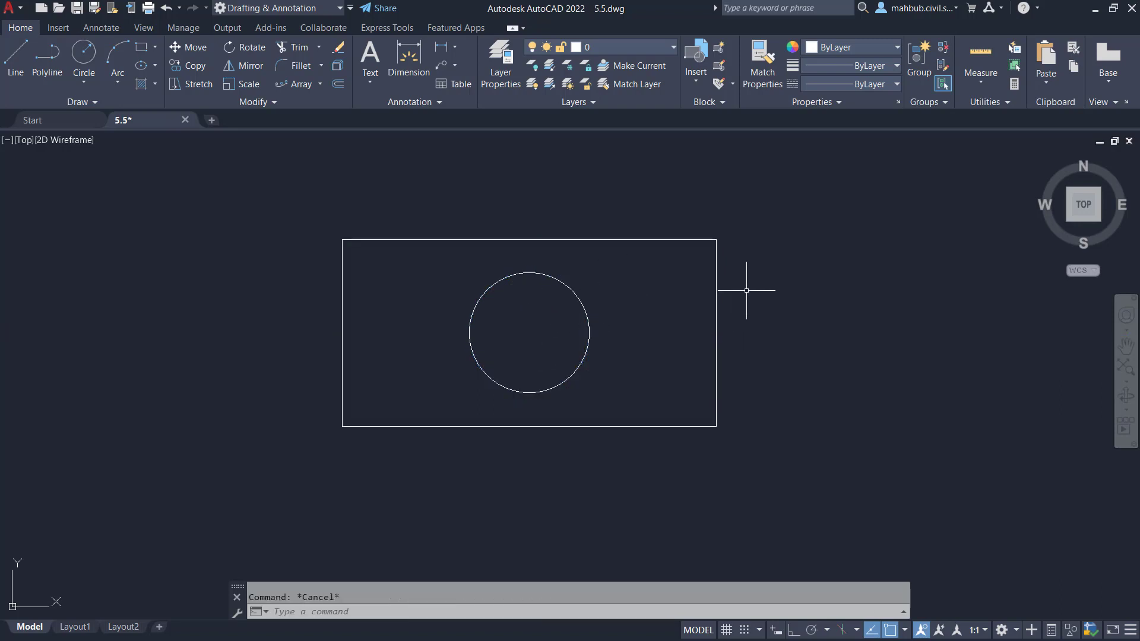
Step: Select the rectangle around the circle to display its grips
click(715, 264)
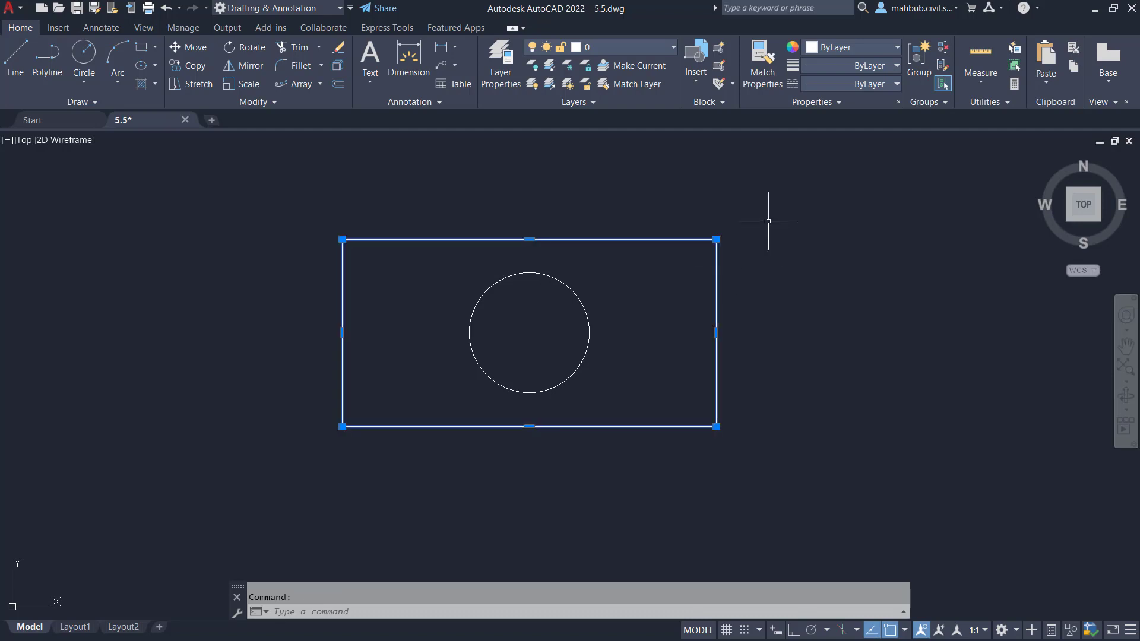